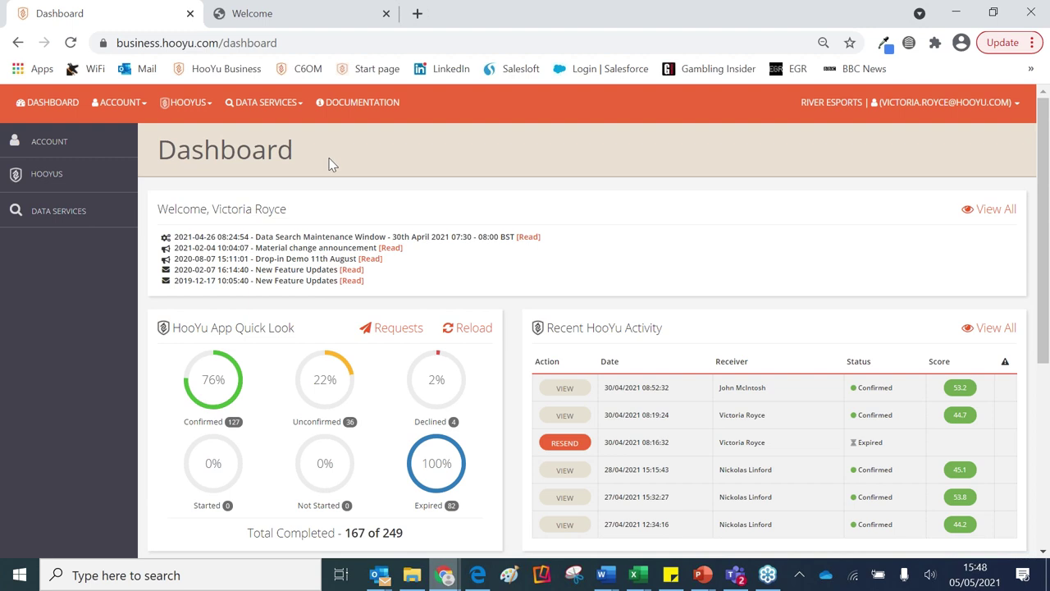
Open the HooYu settings and review the General app configurations, including reminders, manual review and business rules
{"action": "left_click", "coordinate": [189, 102]}
{"action": "left_click", "coordinate": [194, 211]}
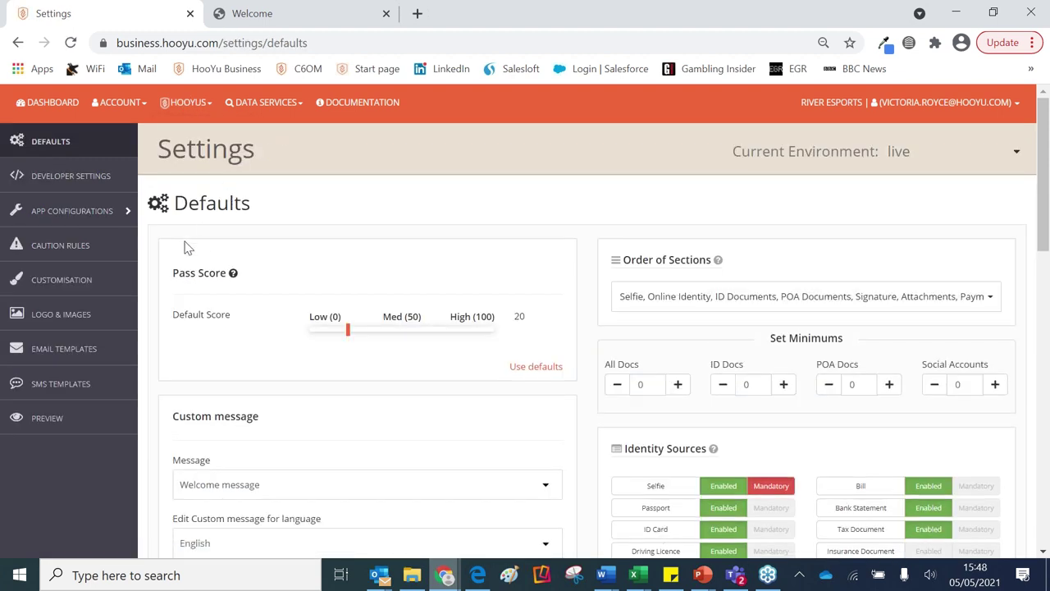
{"action": "left_click", "coordinate": [81, 216]}
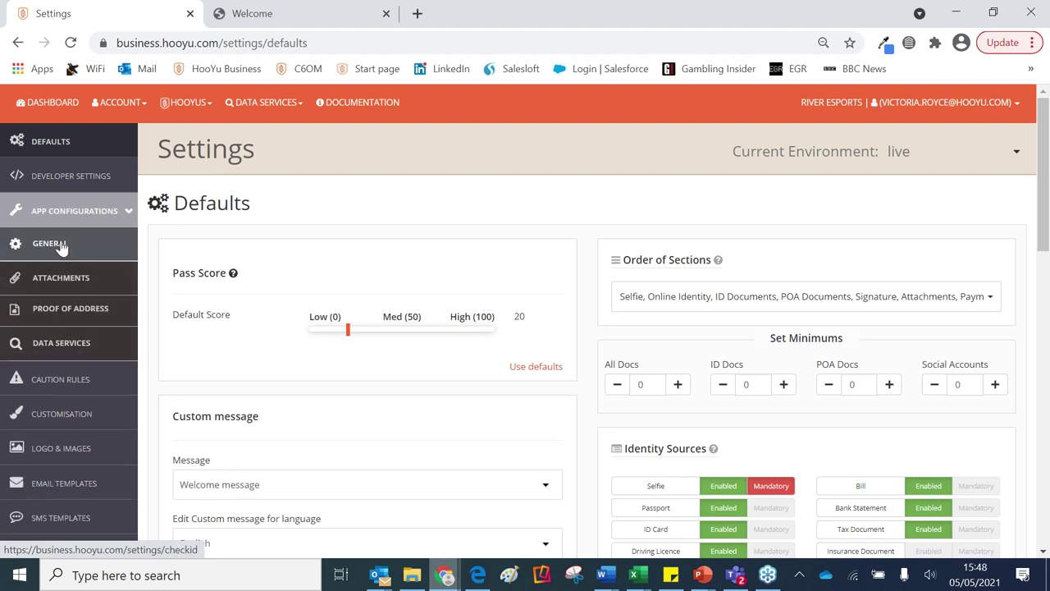
{"action": "left_click", "coordinate": [62, 245]}
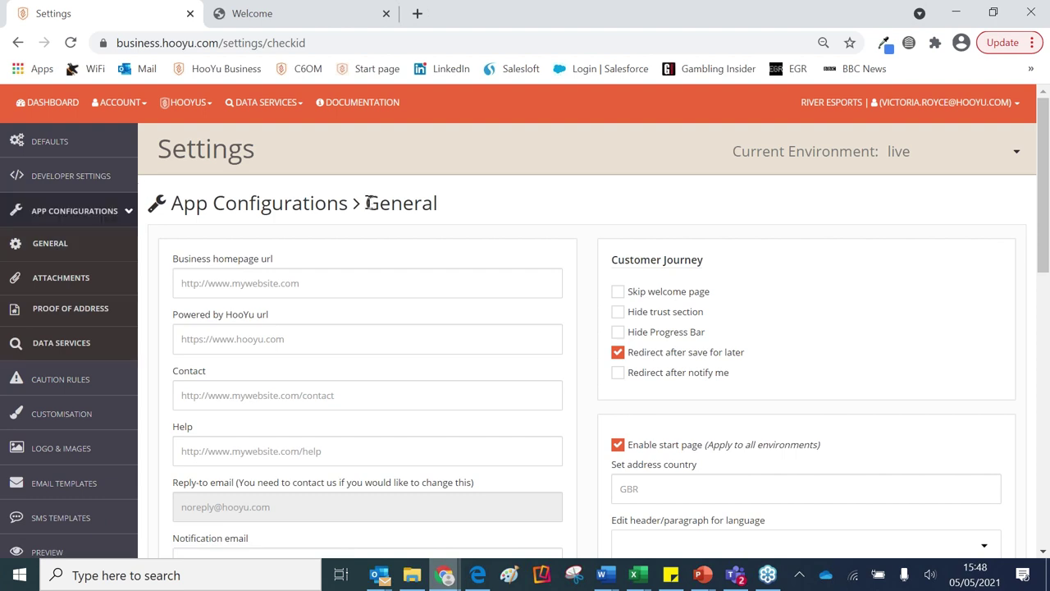
{"action": "scroll", "coordinate": [450, 180], "scroll_direction": "down", "scroll_amount": 3}
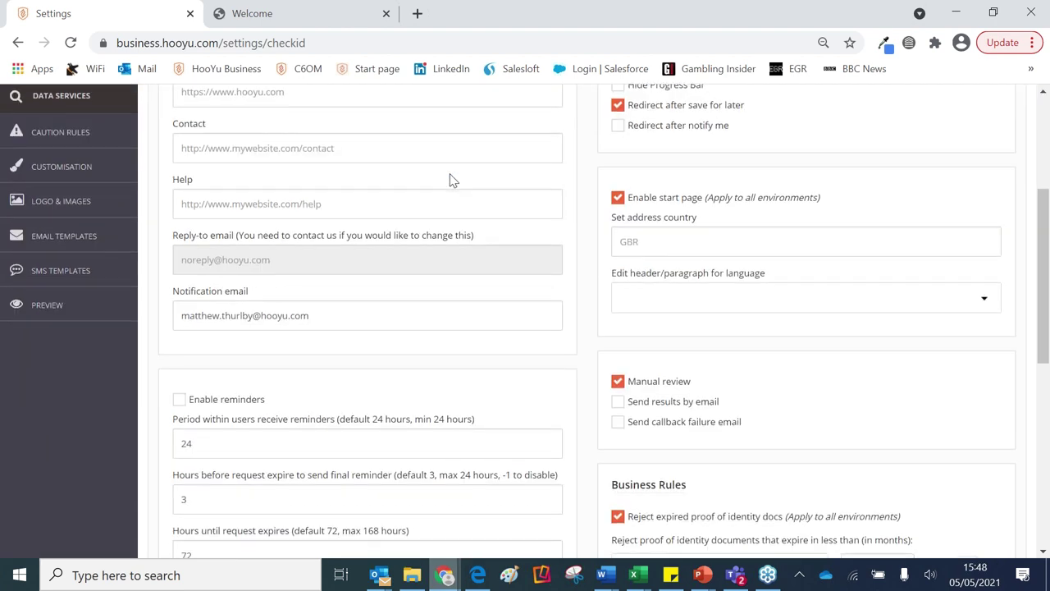
{"action": "scroll", "coordinate": [451, 181], "scroll_direction": "down", "scroll_amount": 5}
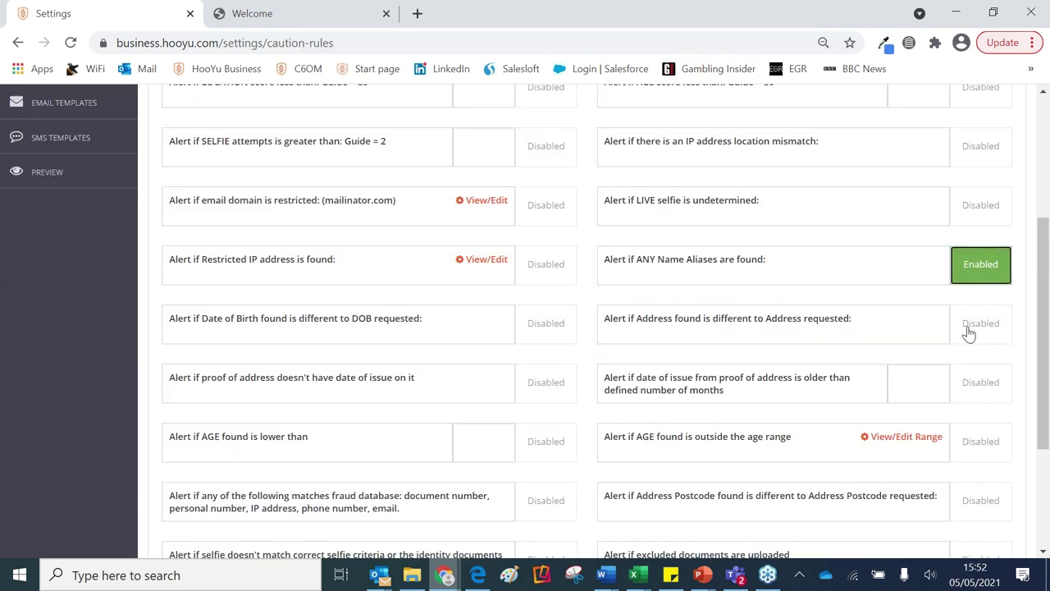
Enable the caution rules for an address different from the one requested and for proof of address older than 3 months
{"action": "left_click", "coordinate": [969, 330]}
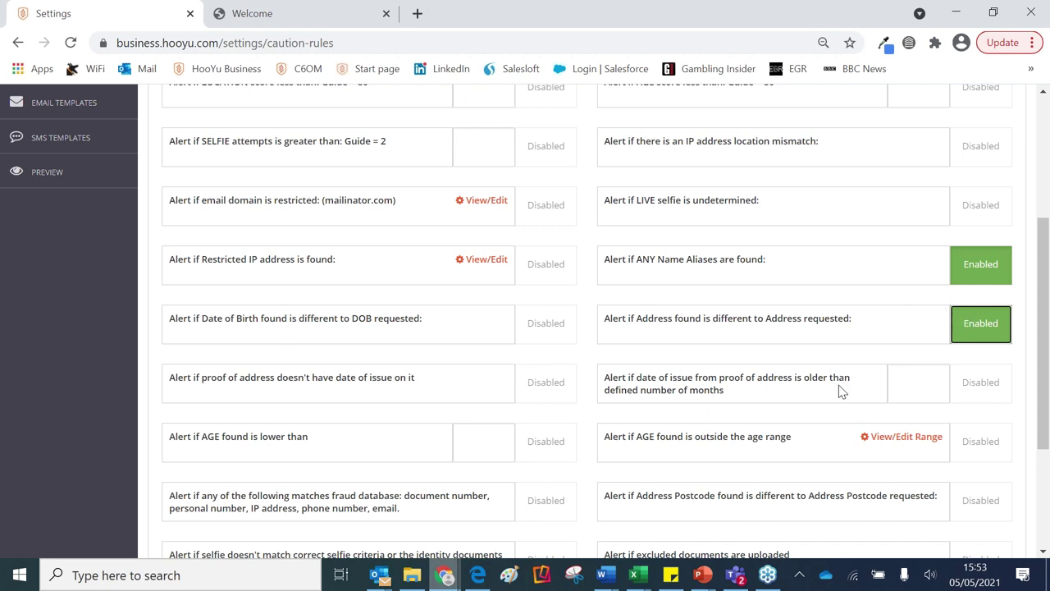
{"action": "left_click", "coordinate": [892, 382]}
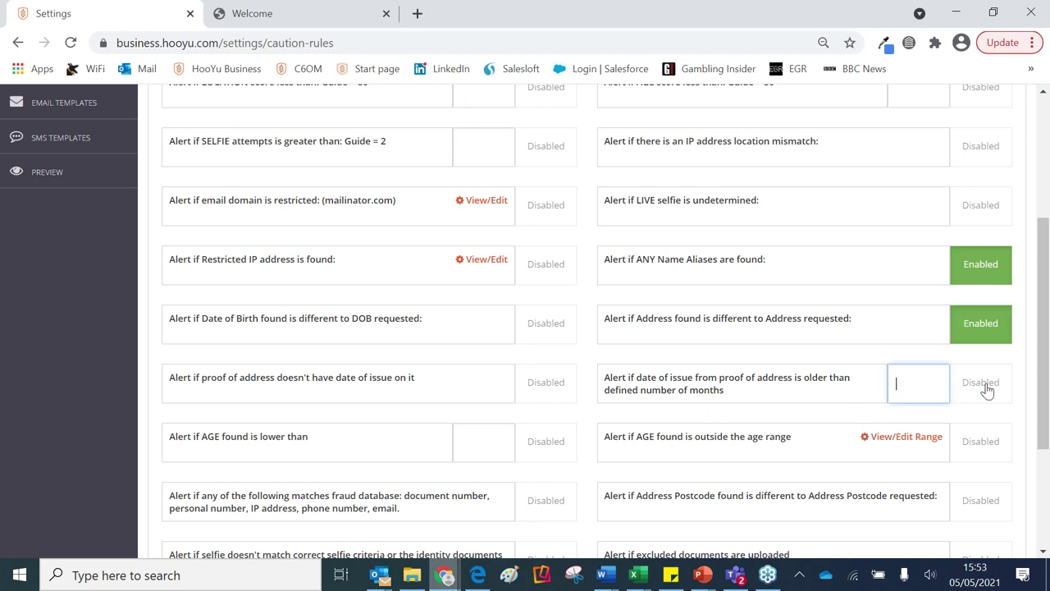
{"action": "type", "text": "3"}
{"action": "left_click", "coordinate": [987, 391]}
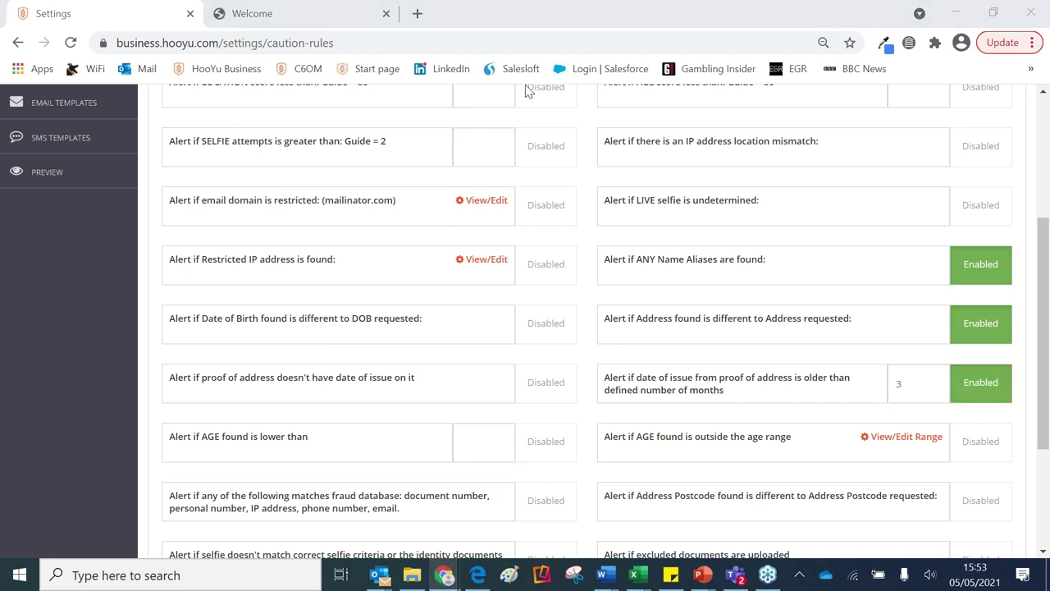
Enable the caution rules for an age lower than 18 and for a date of birth different from the DOB requested
{"action": "left_click", "coordinate": [542, 443]}
{"action": "left_click", "coordinate": [495, 446]}
{"action": "type", "text": "18"}
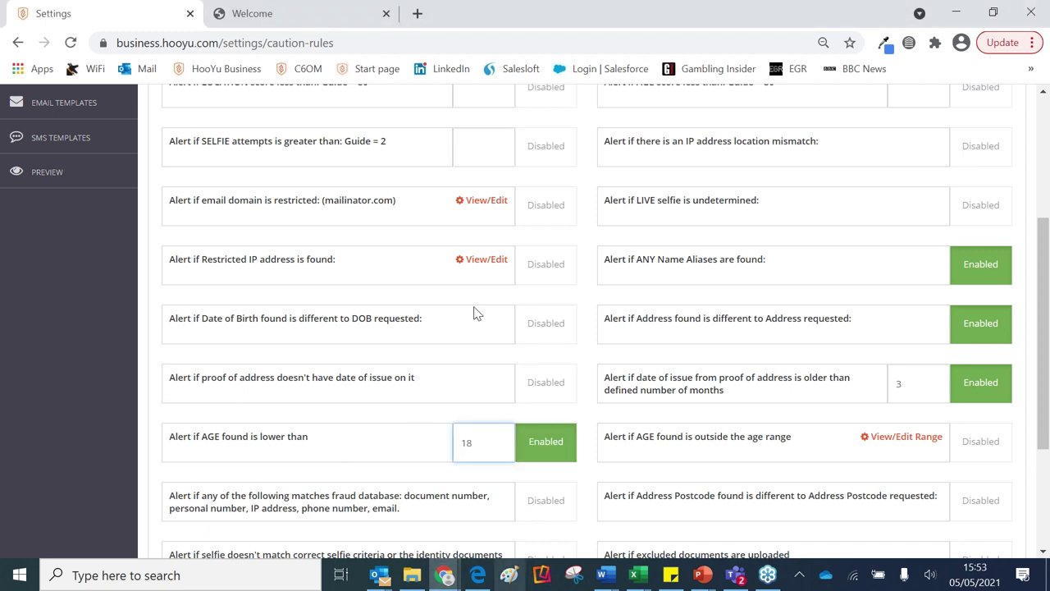
{"action": "scroll", "coordinate": [514, 394], "scroll_direction": "down", "scroll_amount": 1}
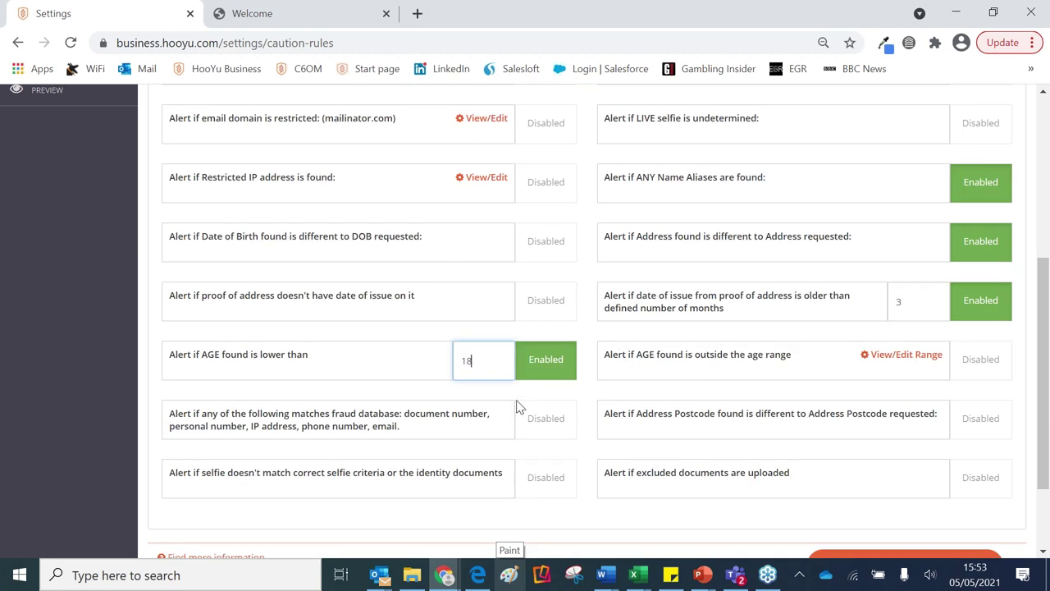
{"action": "left_click", "coordinate": [585, 410]}
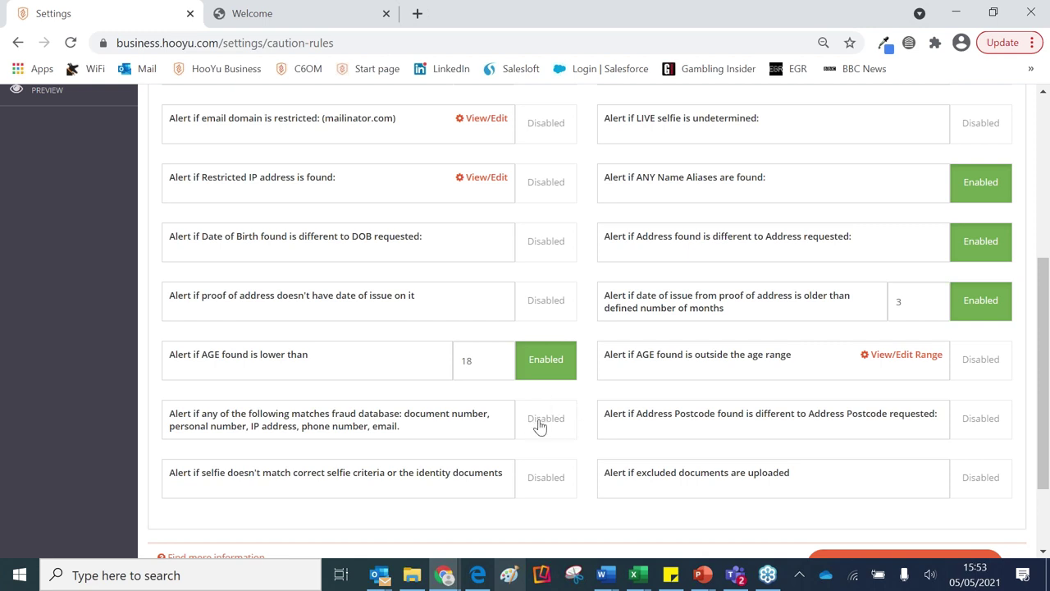
{"action": "left_click", "coordinate": [551, 243]}
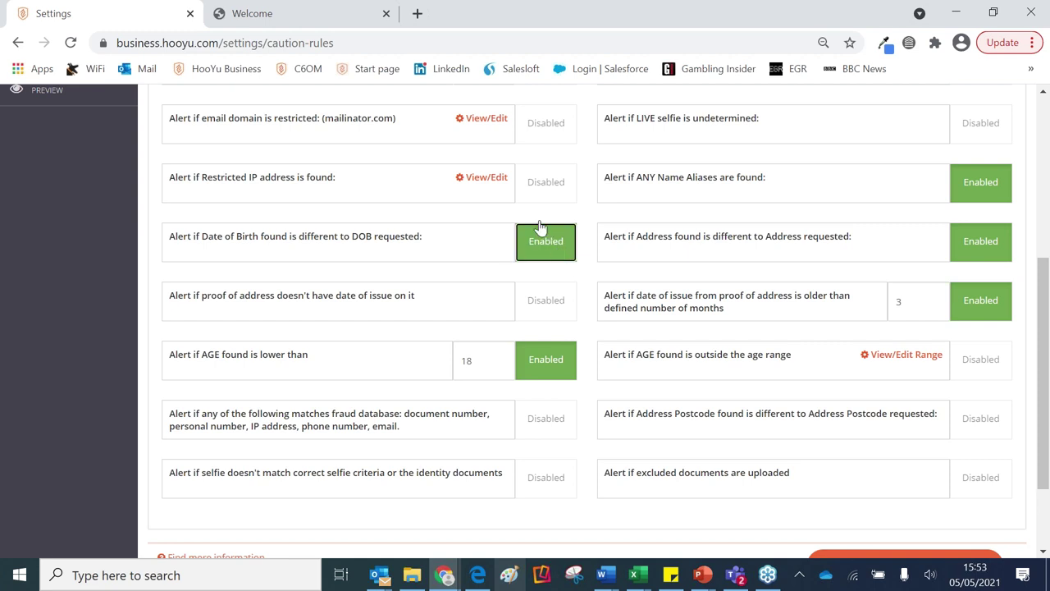
Open the Customisation settings and examine the main colours, HUB button, Misc font and logo options, and score progress bar
{"action": "scroll", "coordinate": [581, 209], "scroll_direction": "up", "scroll_amount": 1}
{"action": "scroll", "coordinate": [581, 212], "scroll_direction": "up", "scroll_amount": 2}
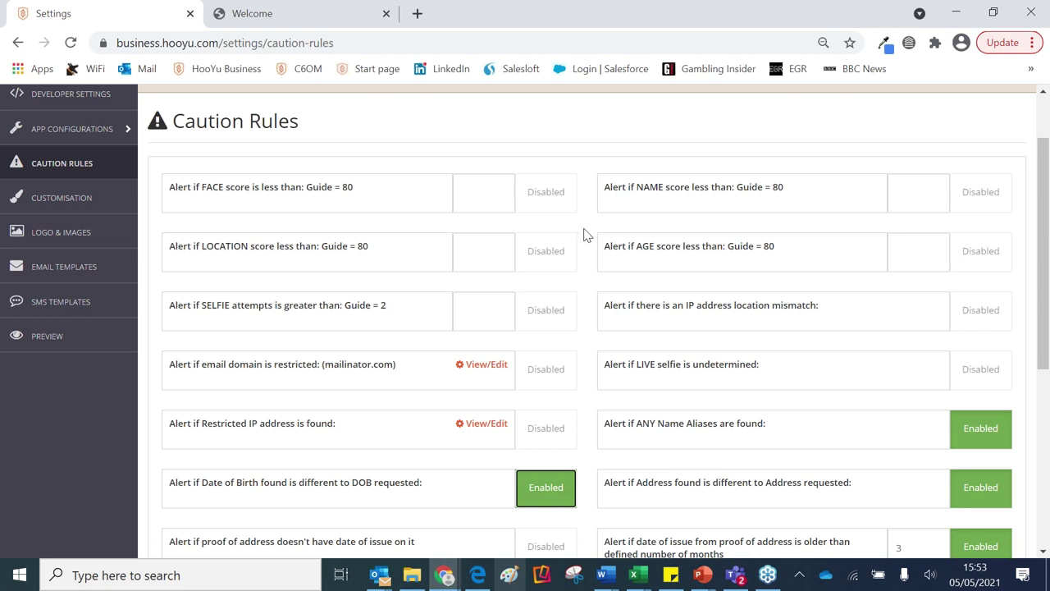
{"action": "scroll", "coordinate": [373, 215], "scroll_direction": "up", "scroll_amount": 1}
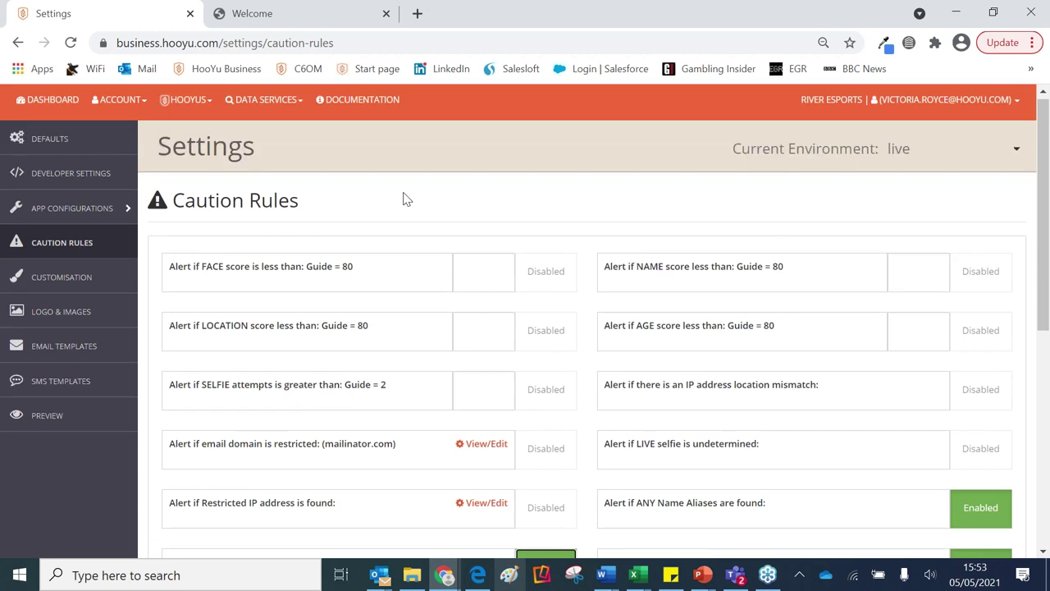
{"action": "left_click", "coordinate": [85, 279]}
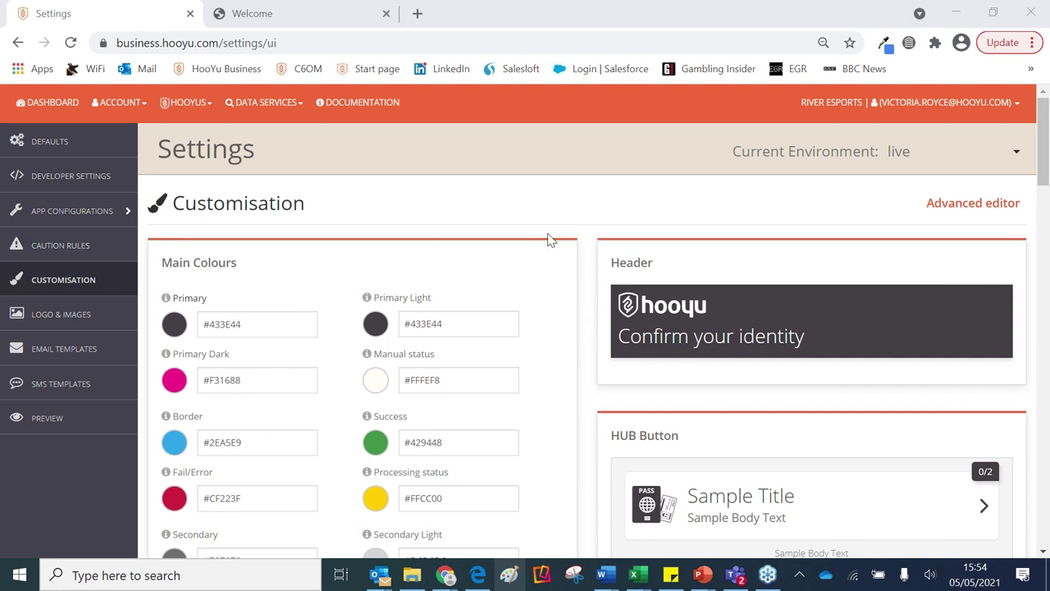
{"action": "scroll", "coordinate": [554, 236], "scroll_direction": "down", "scroll_amount": 1}
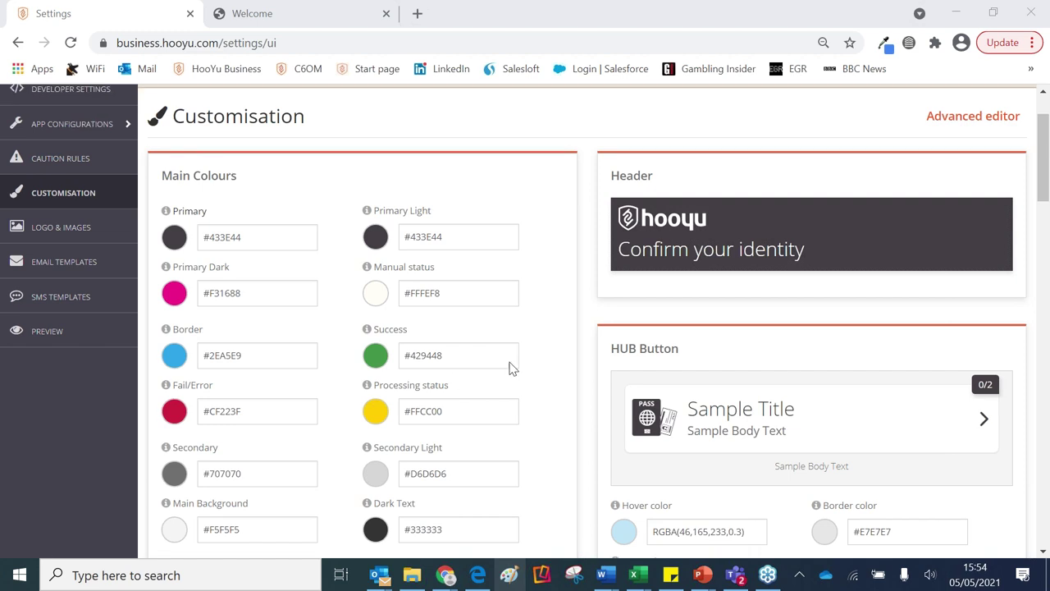
{"action": "scroll", "coordinate": [509, 365], "scroll_direction": "down", "scroll_amount": 3}
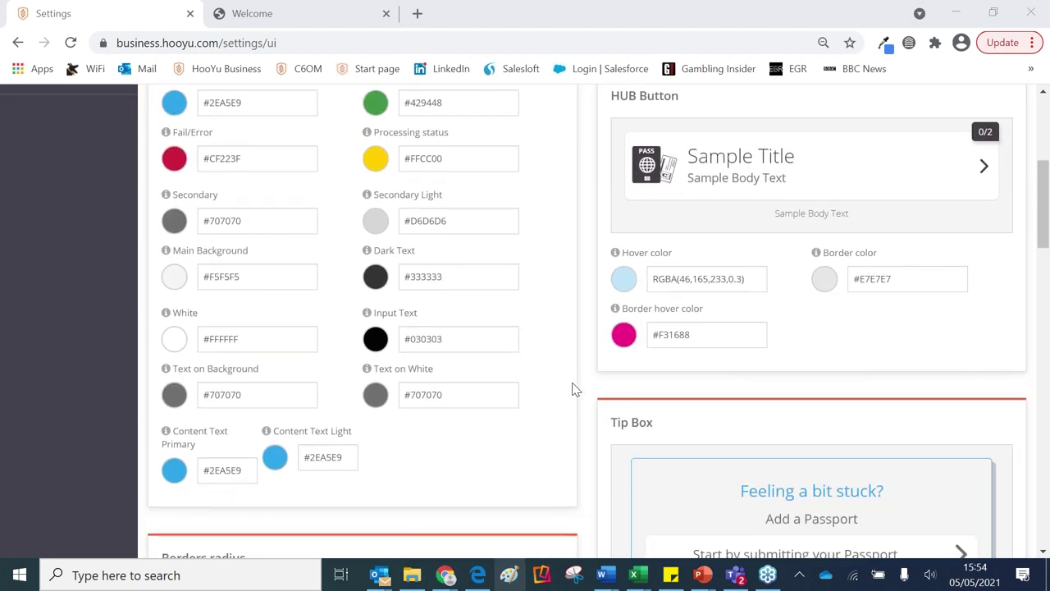
{"action": "scroll", "coordinate": [575, 386], "scroll_direction": "down", "scroll_amount": 7}
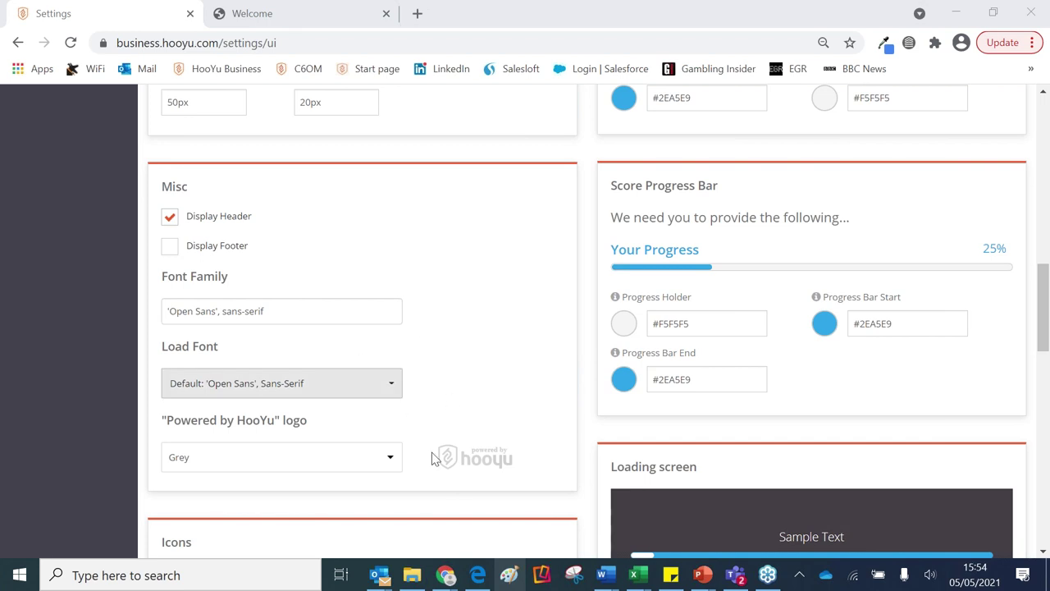
{"action": "scroll", "coordinate": [508, 338], "scroll_direction": "up", "scroll_amount": 5}
{"action": "scroll", "coordinate": [508, 334], "scroll_direction": "up", "scroll_amount": 5}
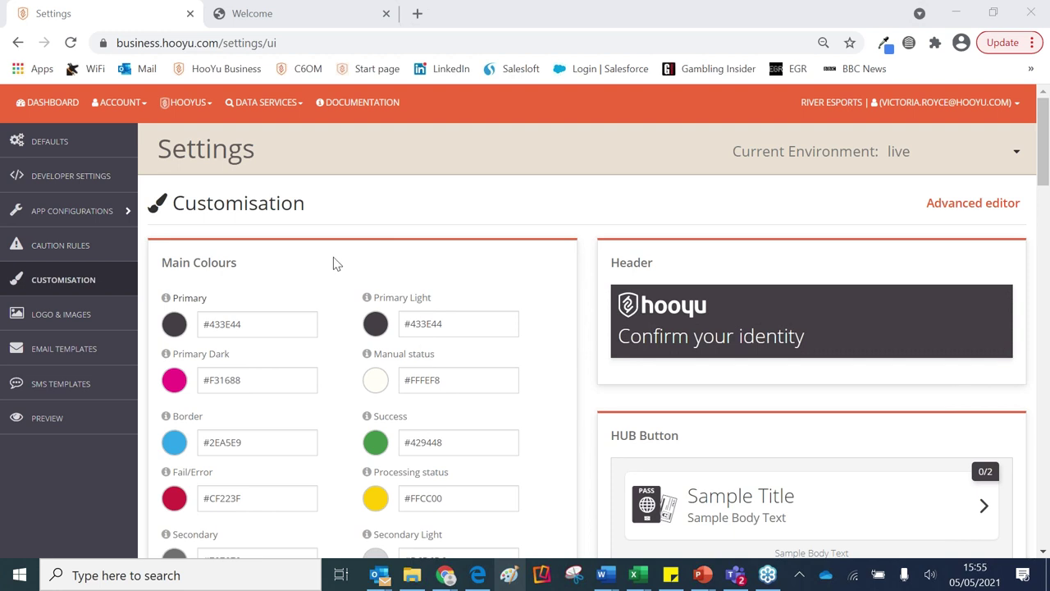
View the Logo & Images settings, return to Customisation, and look at the branded customer welcome page
{"action": "left_click", "coordinate": [94, 315]}
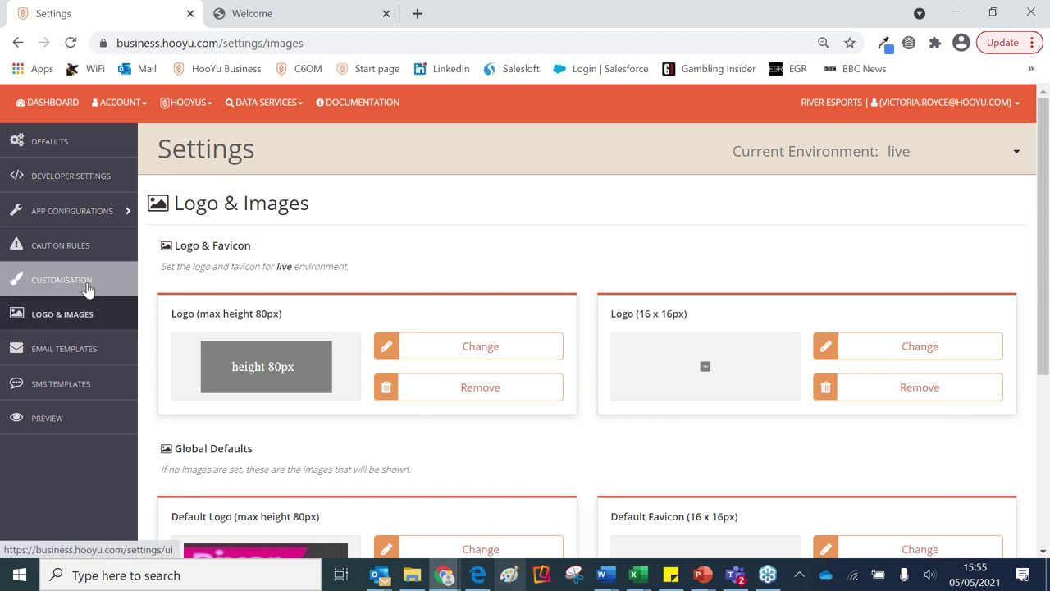
{"action": "left_click", "coordinate": [24, 286]}
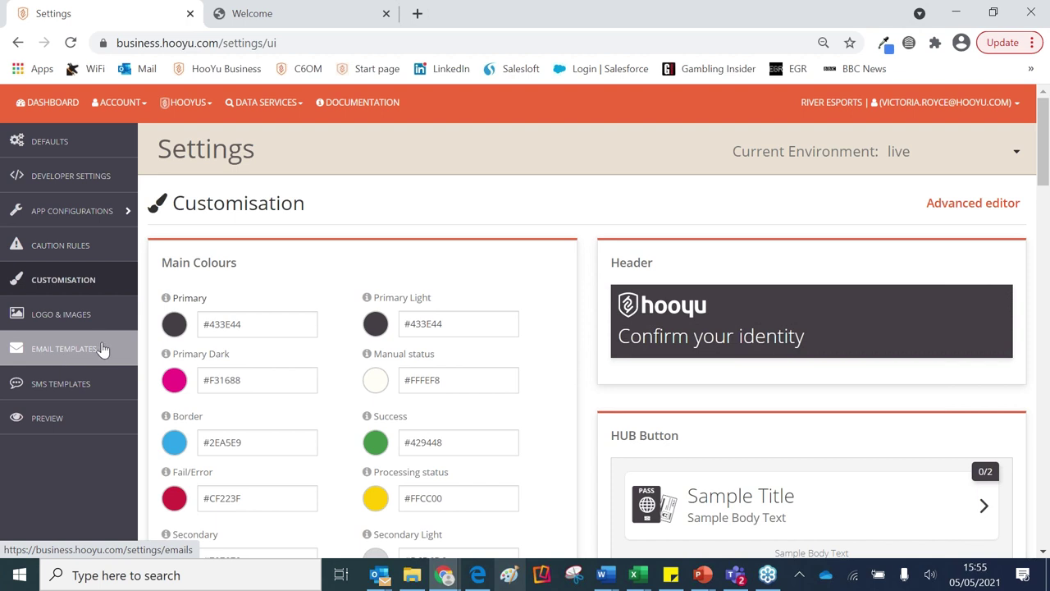
{"action": "left_click", "coordinate": [288, 14]}
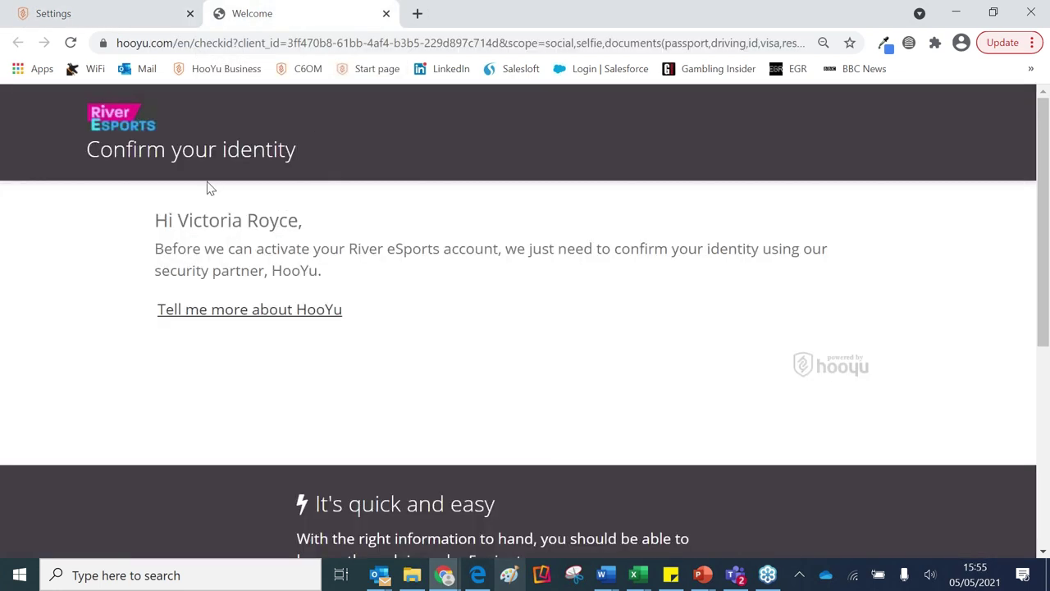
Load the Regular Reminder email template in English in the settings' Email Templates and review its subject and body
{"action": "left_click", "coordinate": [133, 23]}
{"action": "left_click", "coordinate": [100, 351]}
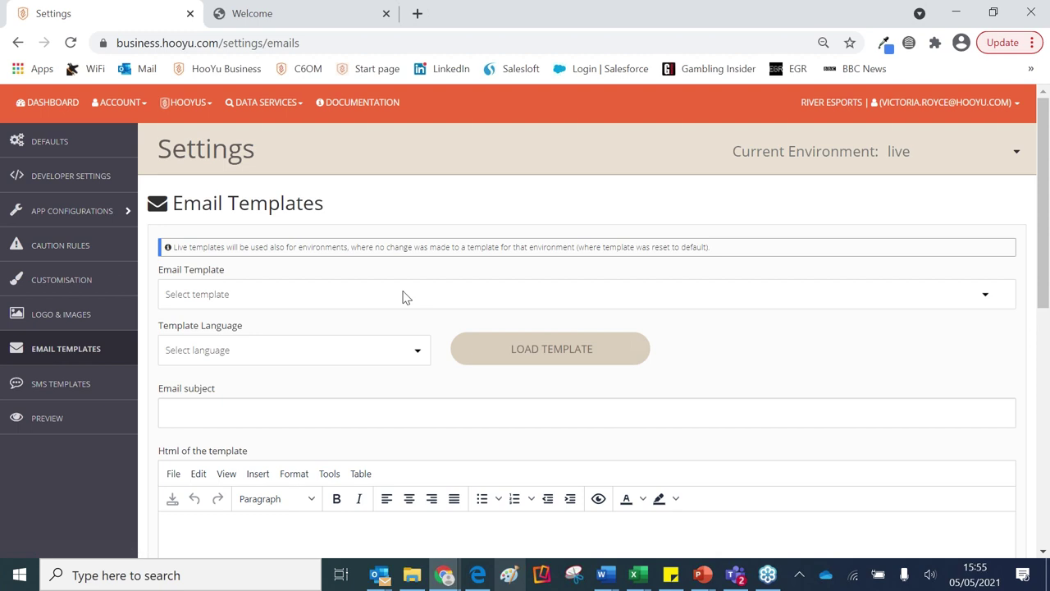
{"action": "left_click", "coordinate": [403, 296]}
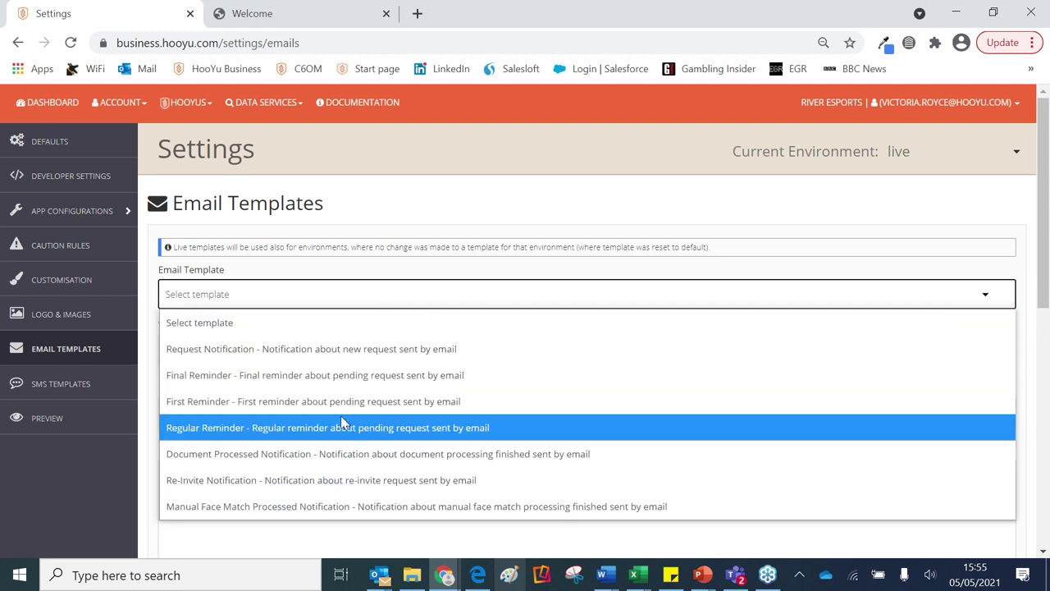
{"action": "left_click", "coordinate": [340, 416]}
{"action": "left_click", "coordinate": [325, 360]}
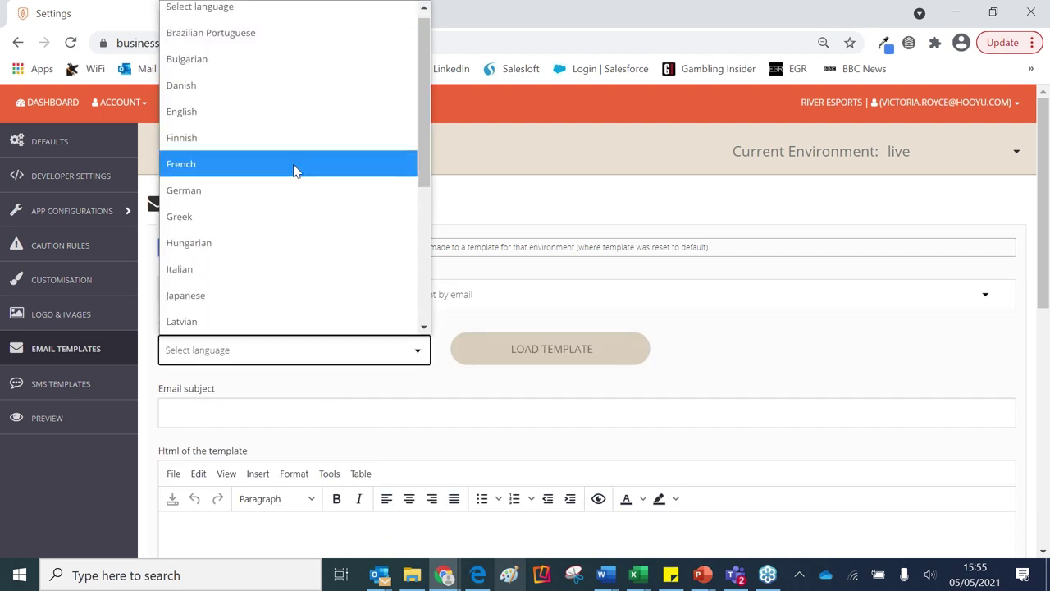
{"action": "left_click", "coordinate": [254, 105]}
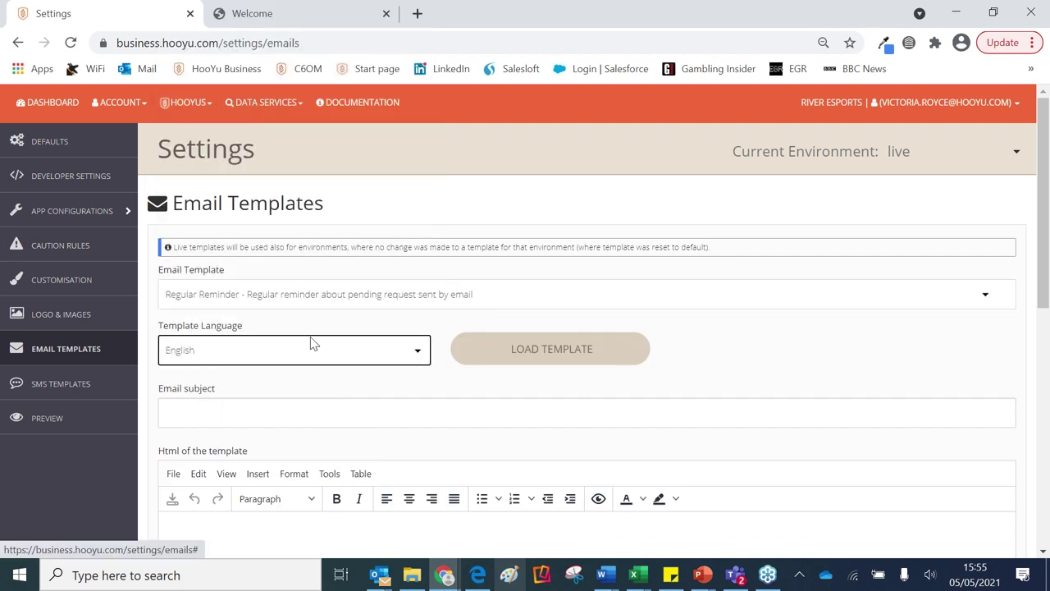
{"action": "left_click", "coordinate": [538, 349]}
{"action": "scroll", "coordinate": [591, 312], "scroll_direction": "down", "scroll_amount": 4}
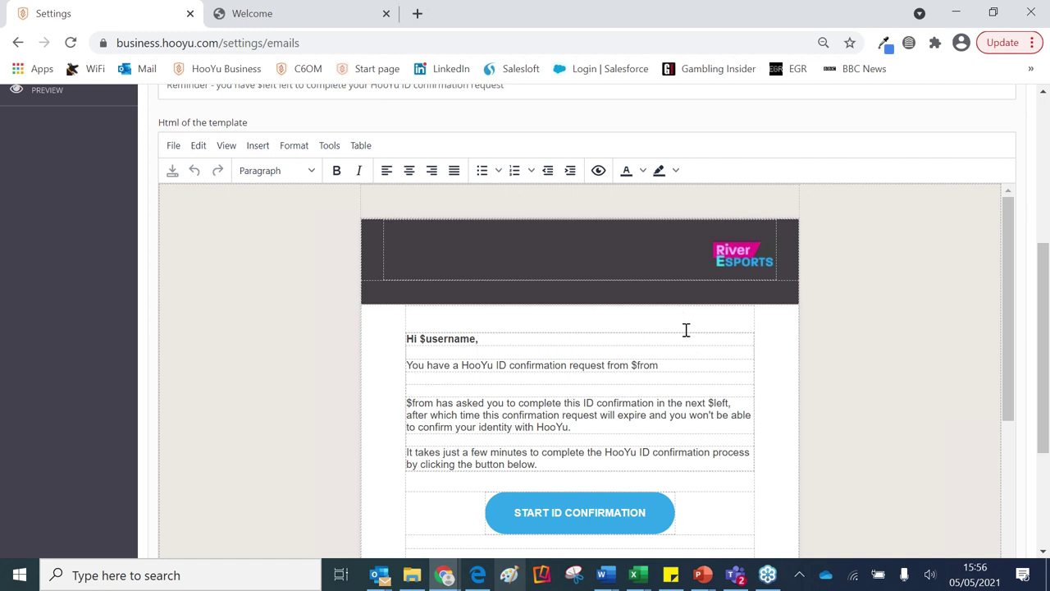
{"action": "scroll", "coordinate": [667, 334], "scroll_direction": "up", "scroll_amount": 3}
{"action": "scroll", "coordinate": [666, 335], "scroll_direction": "up", "scroll_amount": 1}
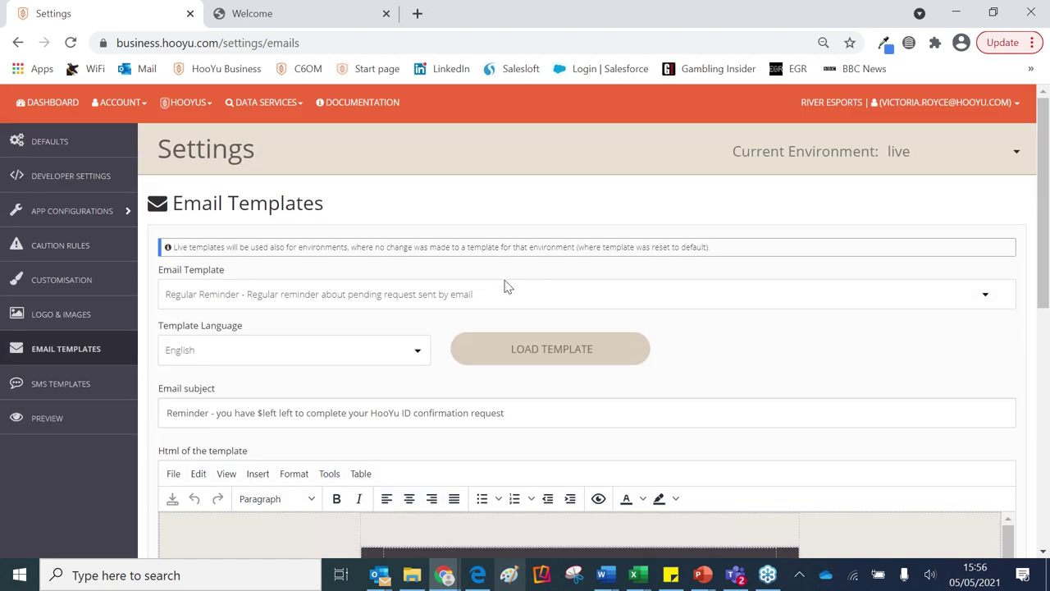